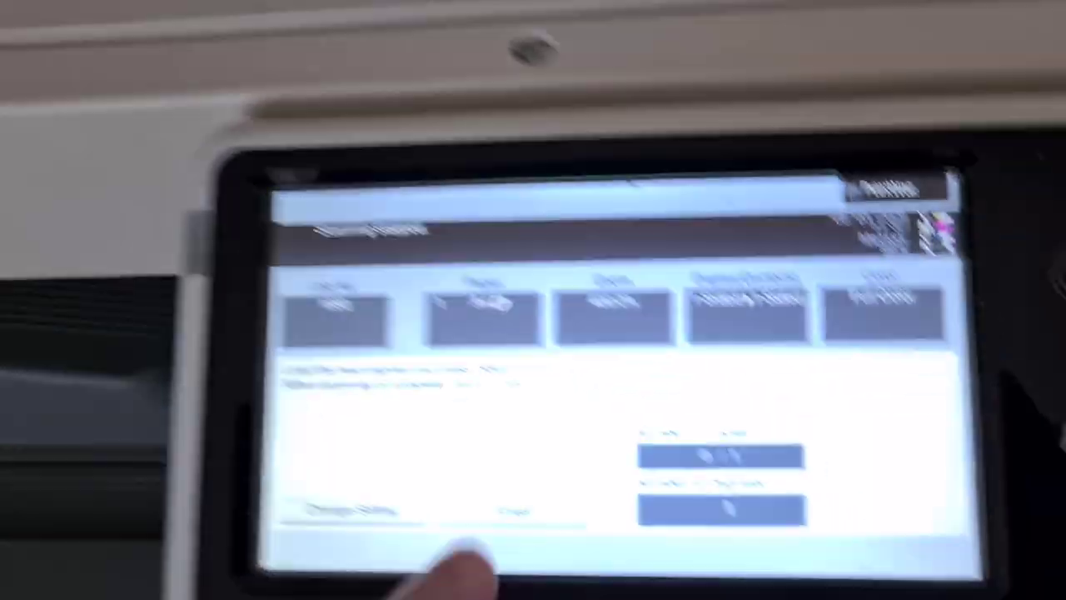
# Finish scanning so the full-colour 400% copy prints and Ready to Copy returns
pyautogui.click(513, 509)
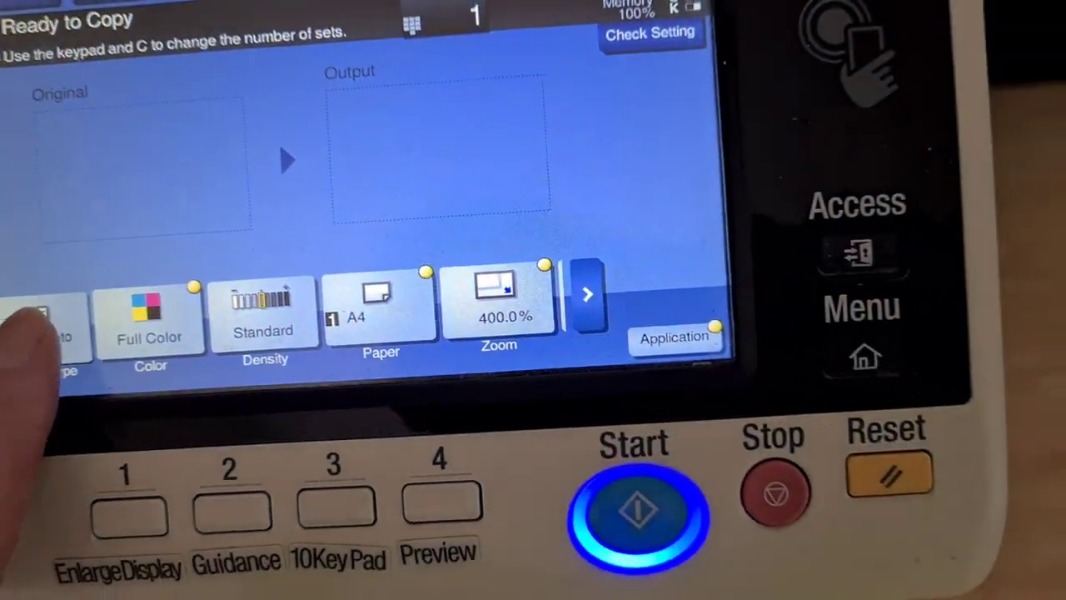
# Choose Dot Matrix Original as the original type, then scan and print a 400% copy
pyautogui.click(92, 367)
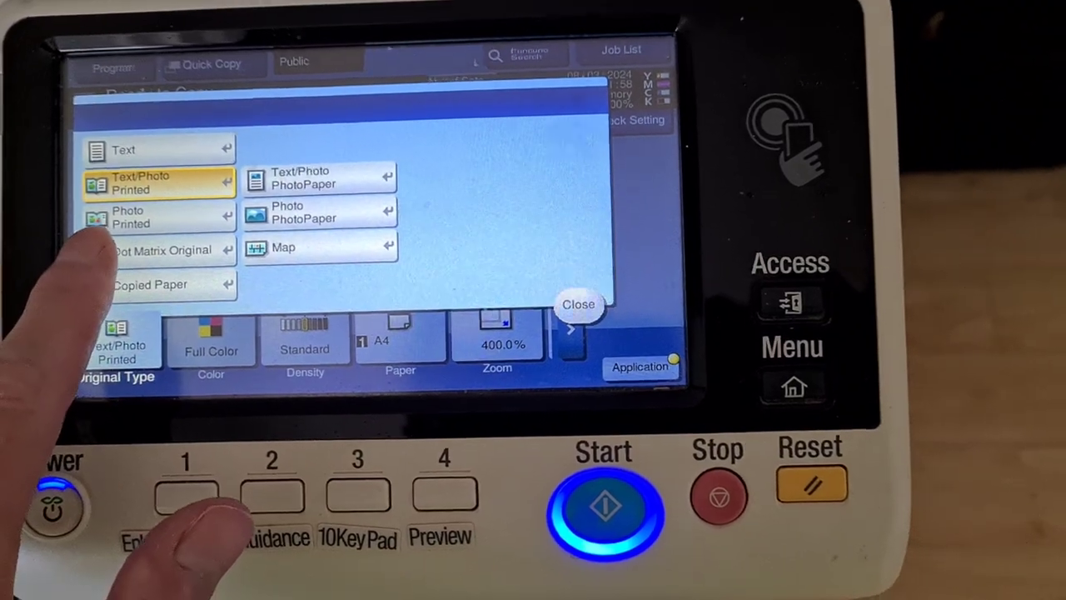
pyautogui.click(134, 250)
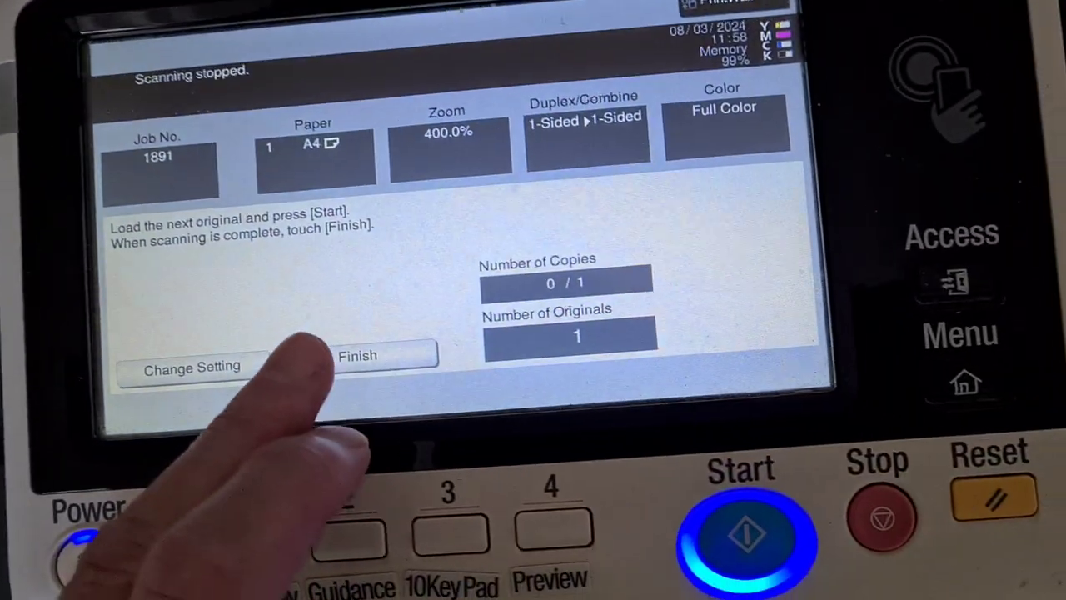
pyautogui.click(323, 319)
pyautogui.click(670, 504)
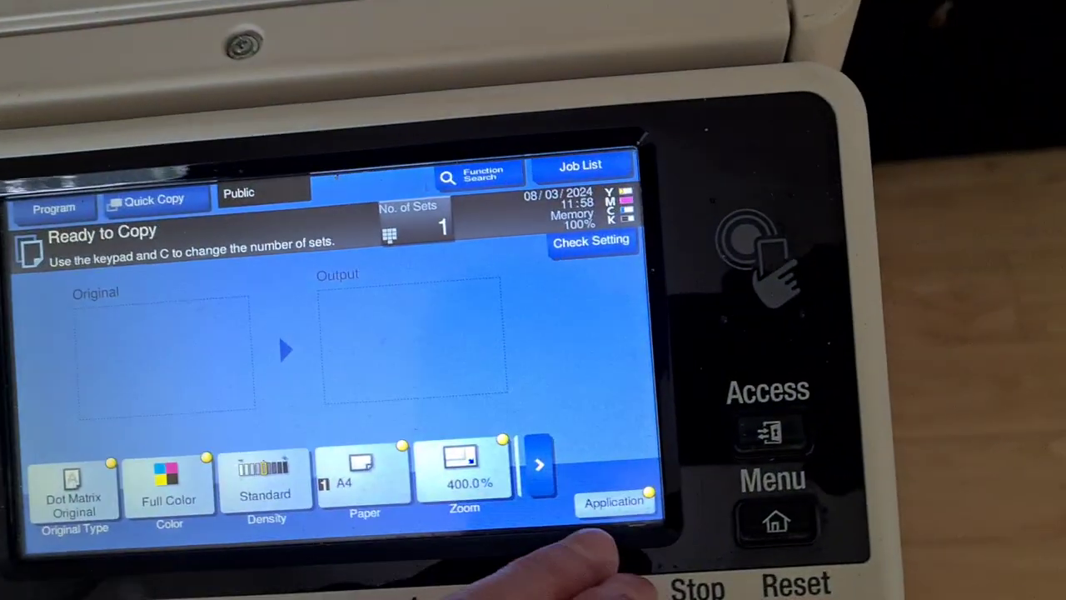
# Change the Edit Color background colour from Brown to Yellow and return to copying
pyautogui.click(464, 479)
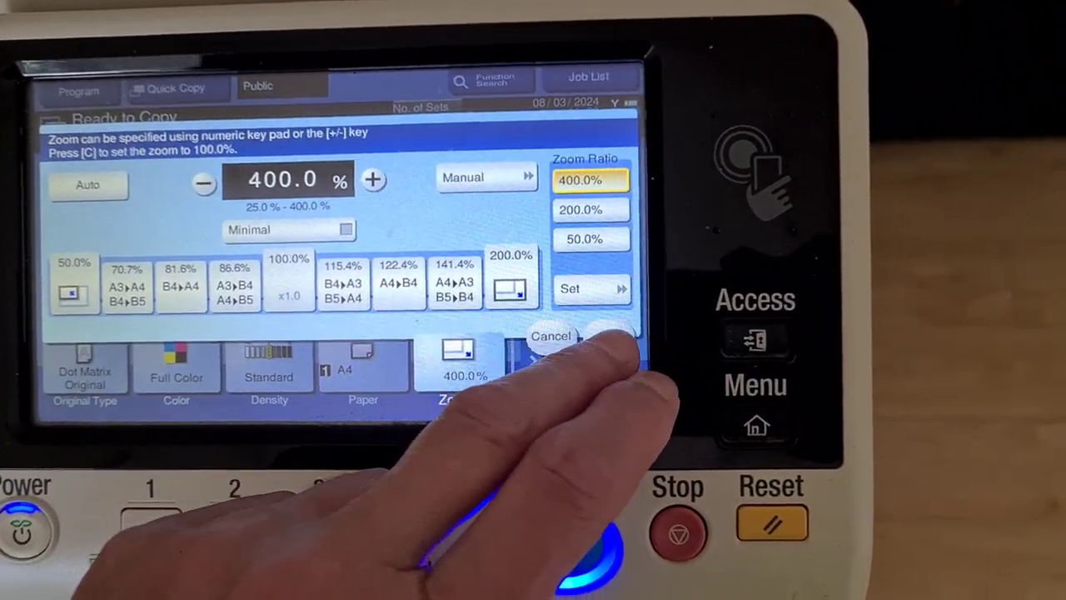
pyautogui.click(644, 353)
pyautogui.click(639, 417)
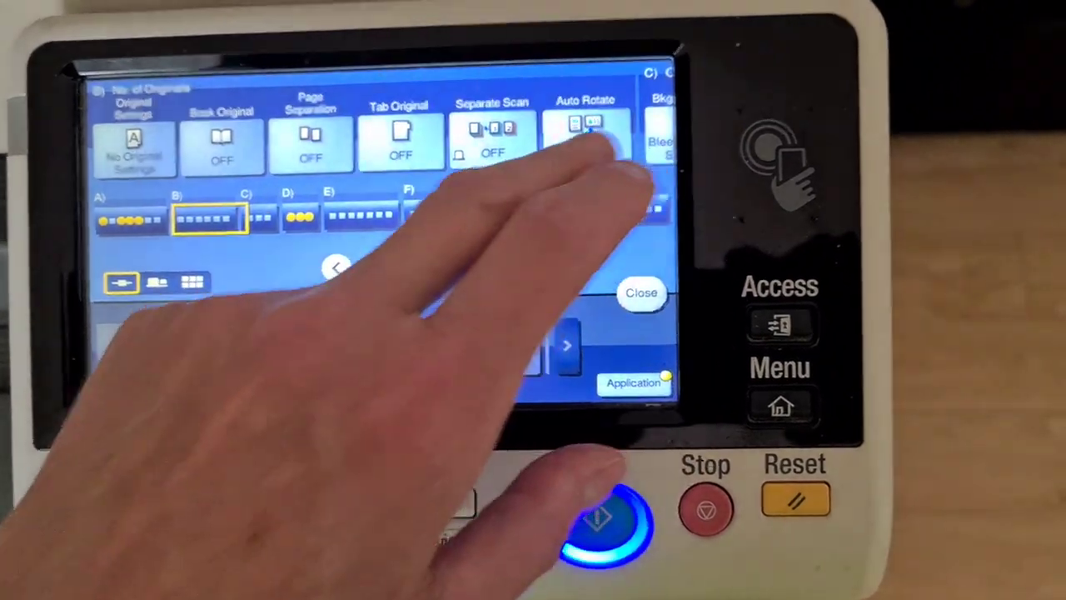
pyautogui.moveTo(614, 148); pyautogui.dragTo(143, 133)
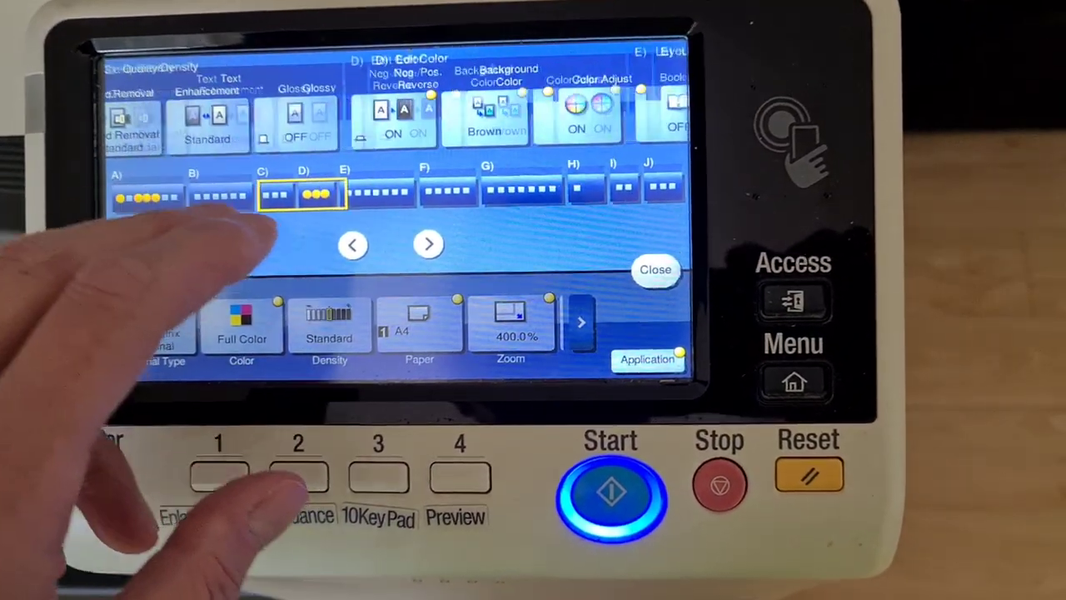
pyautogui.click(300, 125)
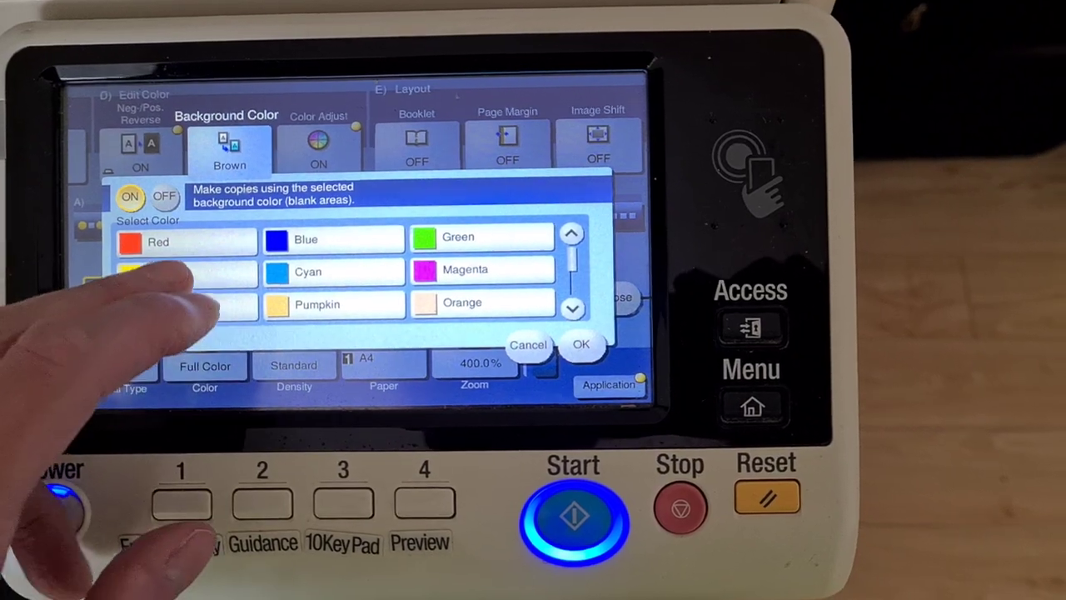
pyautogui.click(183, 272)
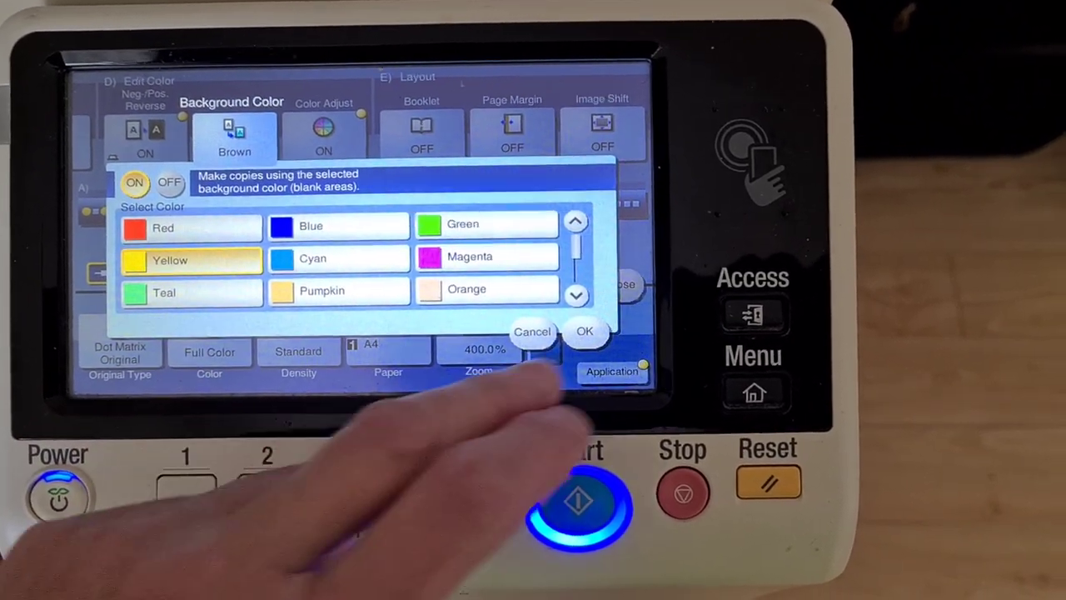
pyautogui.click(580, 337)
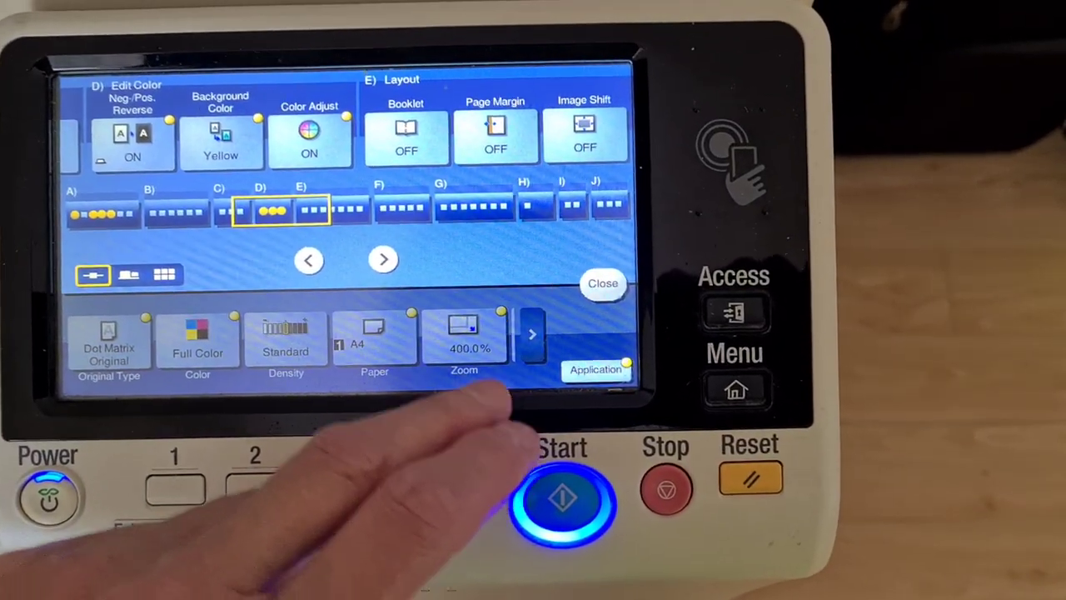
pyautogui.click(575, 283)
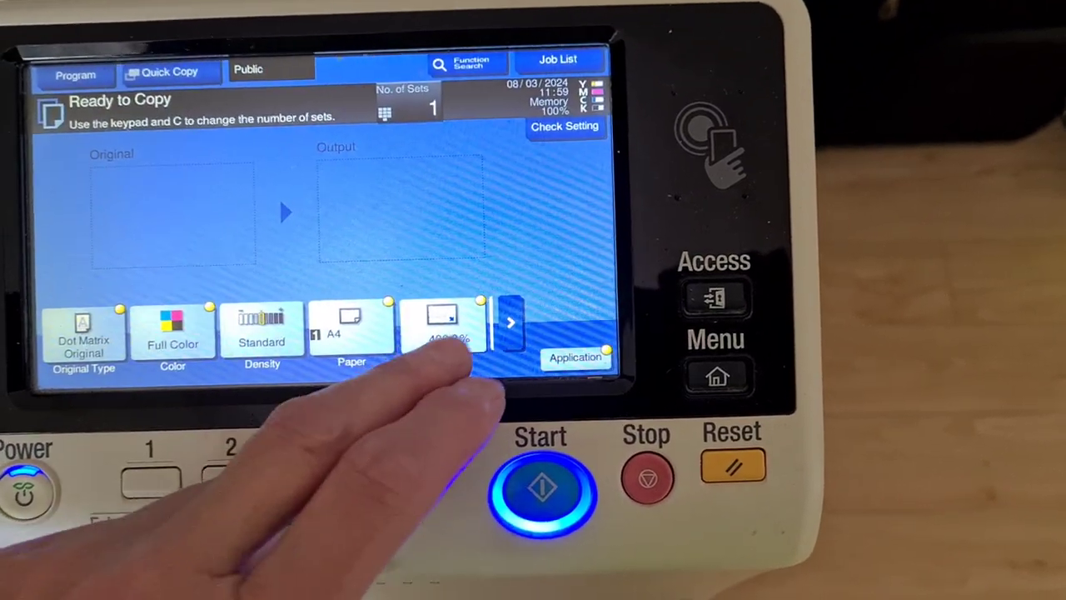
# Switch the zoom to separate X/Y values and enter 140% for X
pyautogui.click(429, 342)
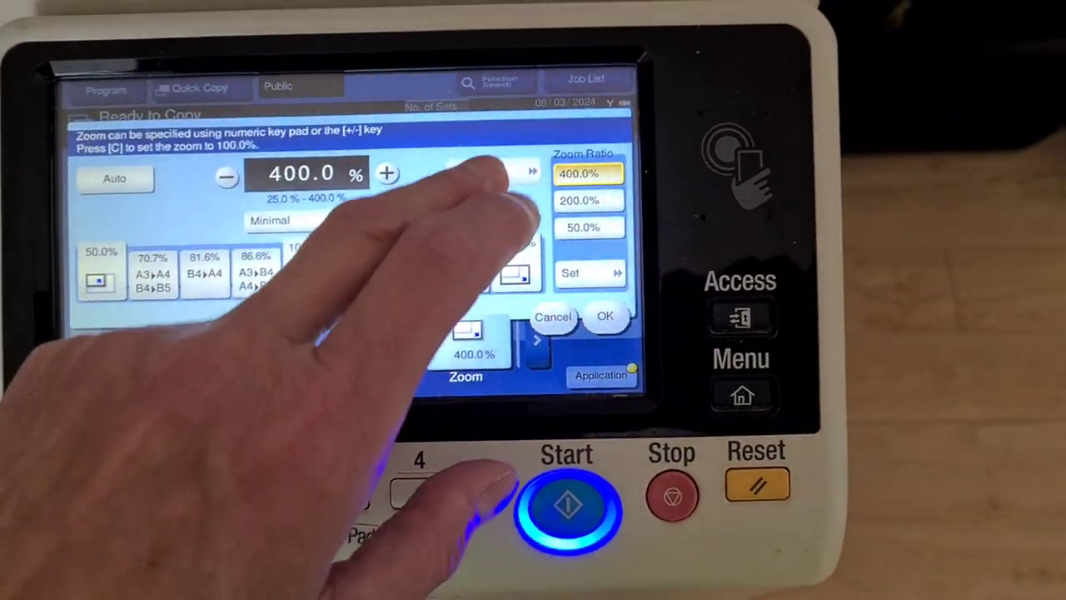
pyautogui.click(504, 155)
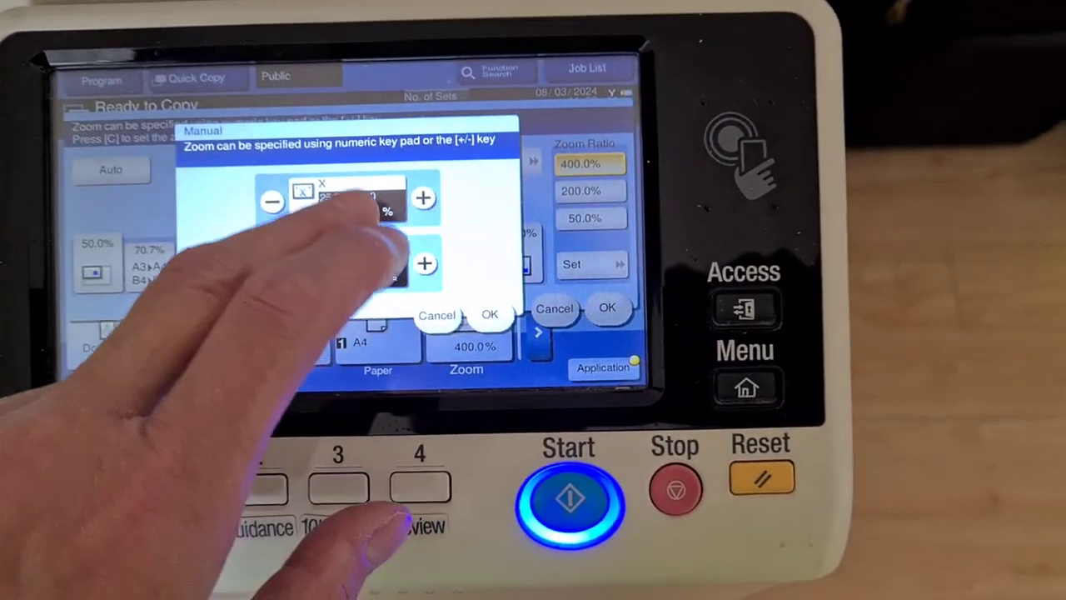
pyautogui.click(375, 198)
pyautogui.click(476, 274)
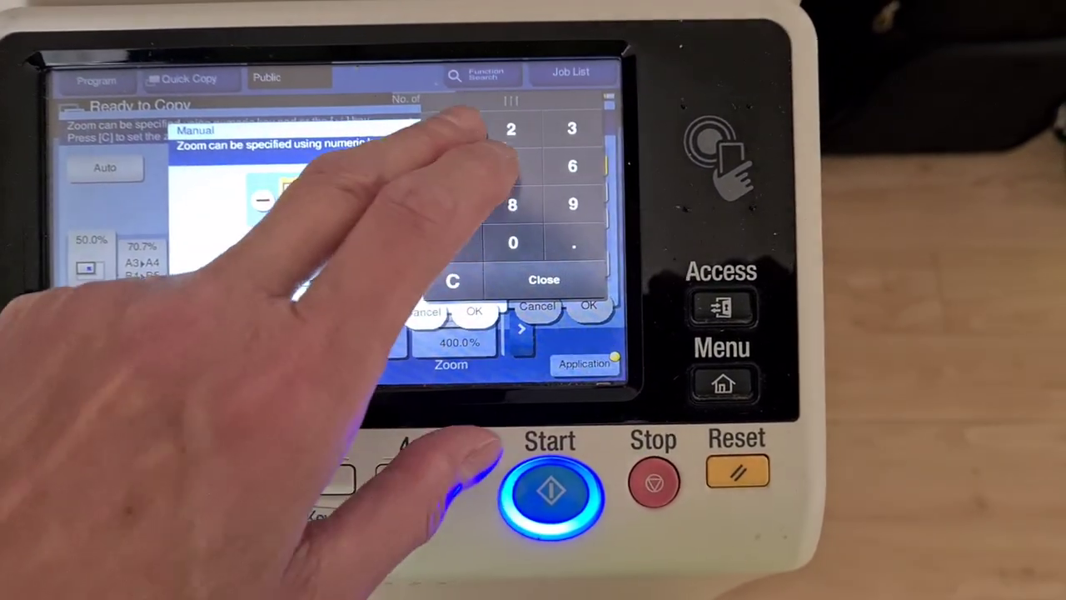
pyautogui.click(474, 124)
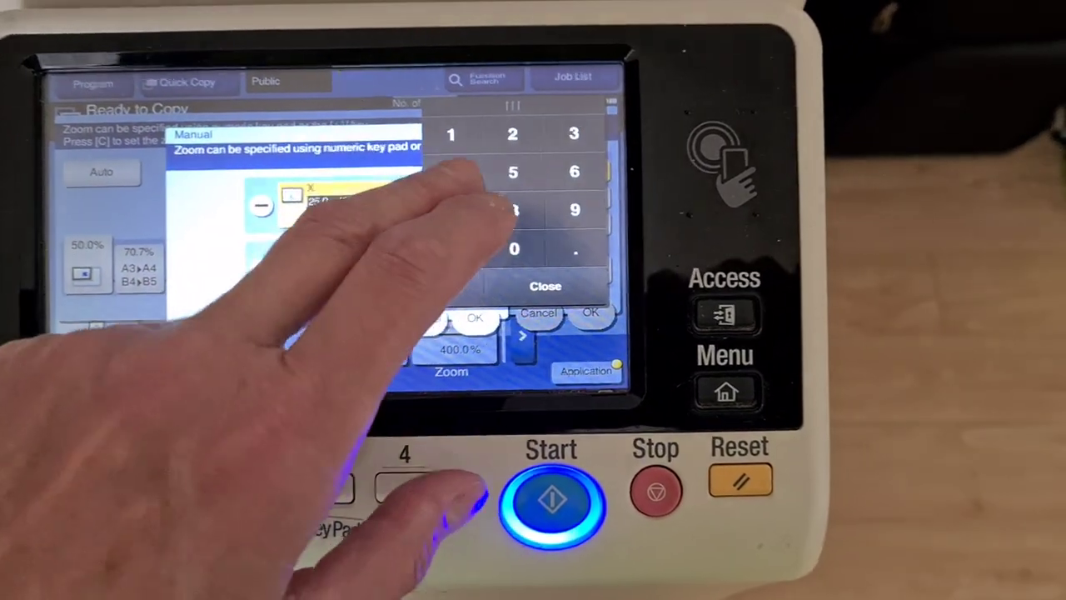
pyautogui.click(450, 172)
# Enter 130% for the Y zoom and confirm the manual zoom settings
pyautogui.click(514, 248)
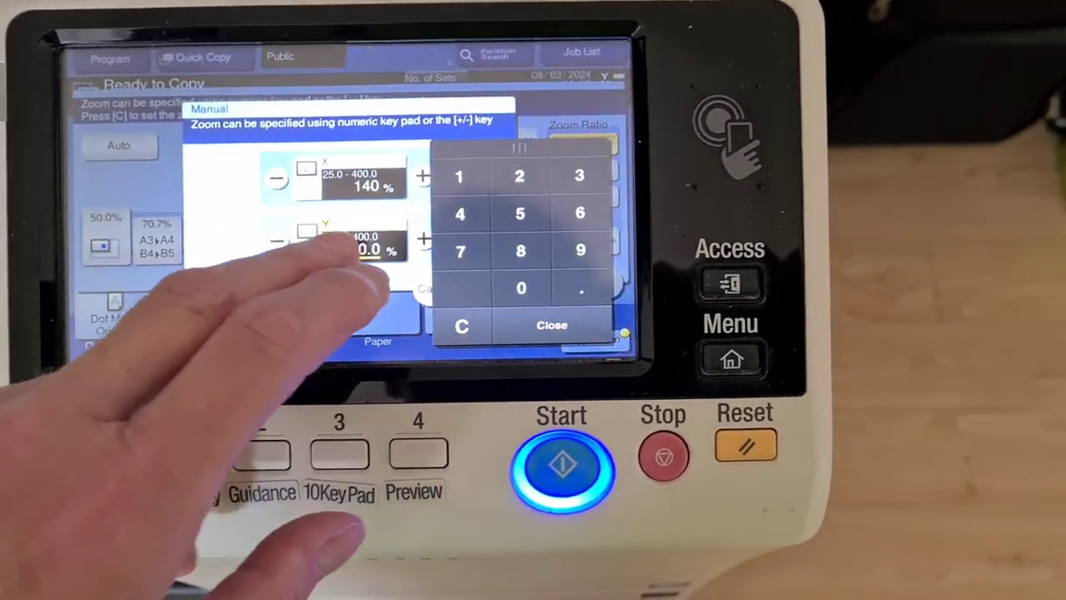
pyautogui.click(459, 176)
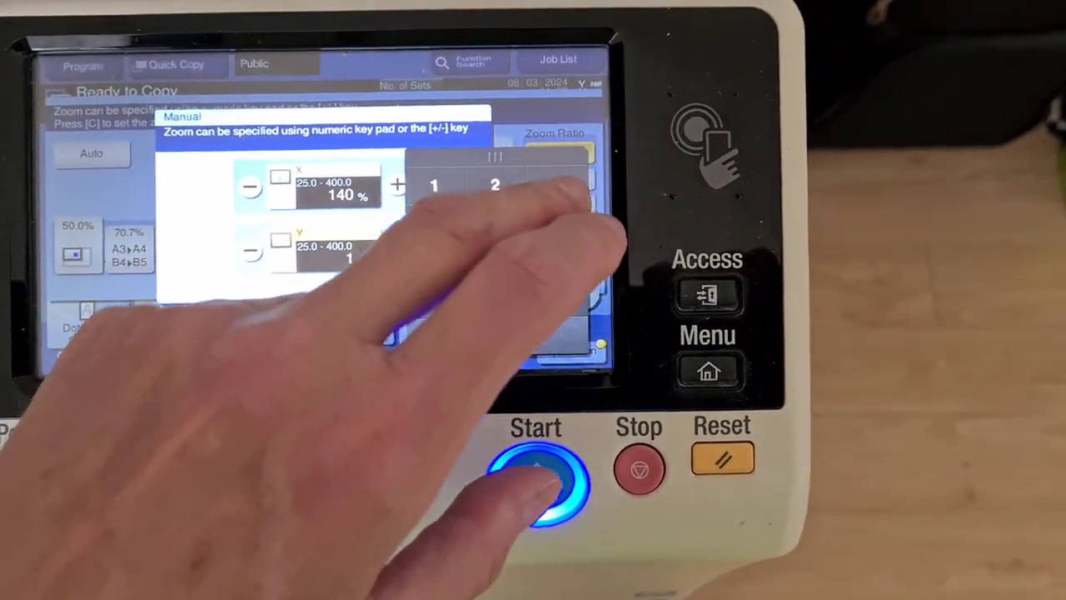
pyautogui.click(556, 184)
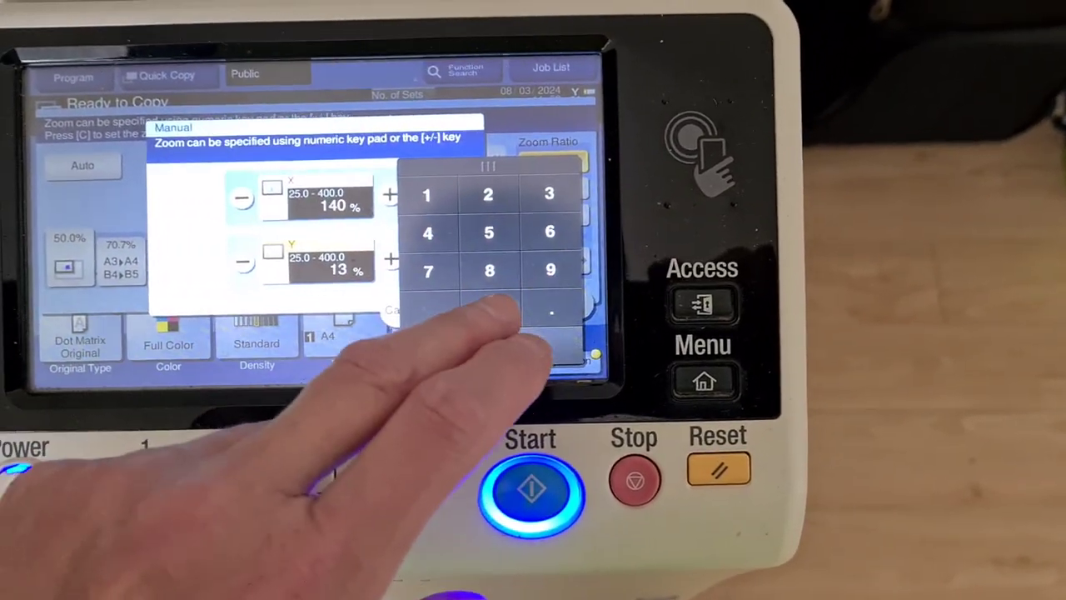
pyautogui.click(489, 310)
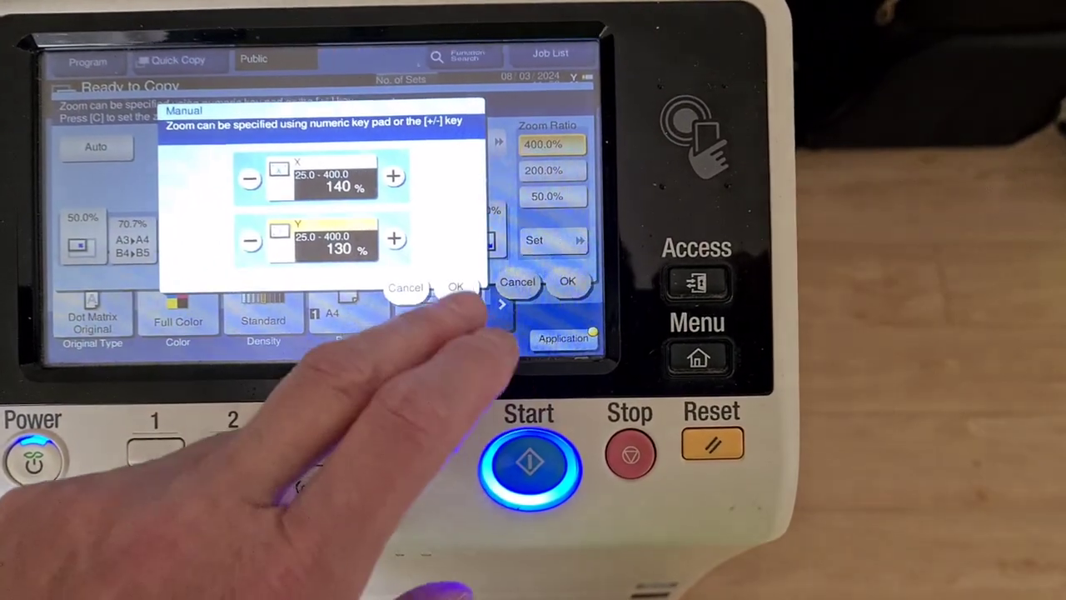
pyautogui.click(456, 288)
pyautogui.click(568, 281)
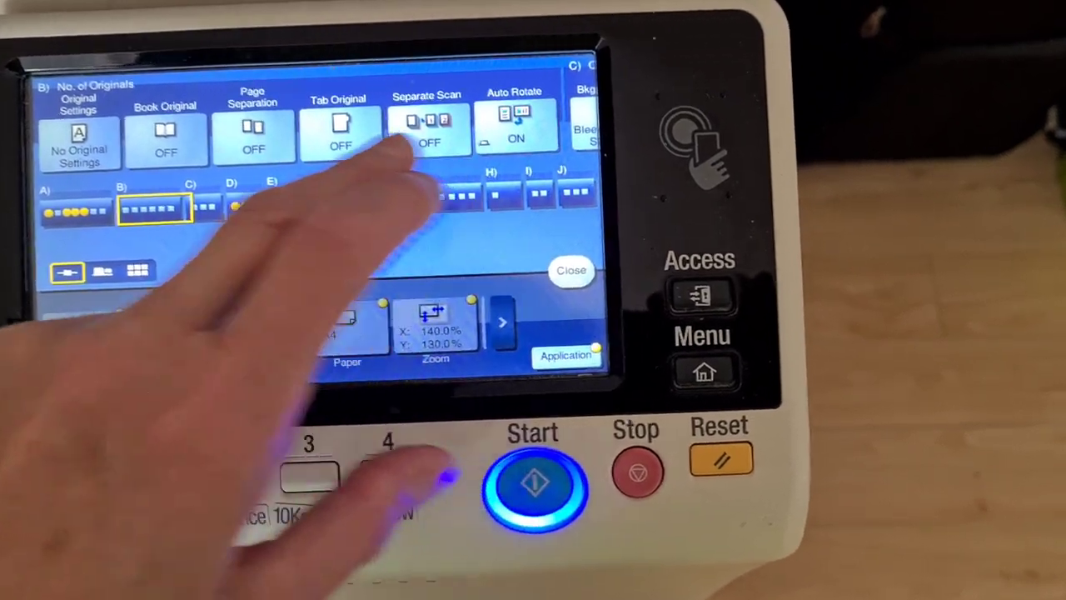
# Close the extra options and scan one full-colour copy at the manual X/Y zoom
pyautogui.click(163, 181)
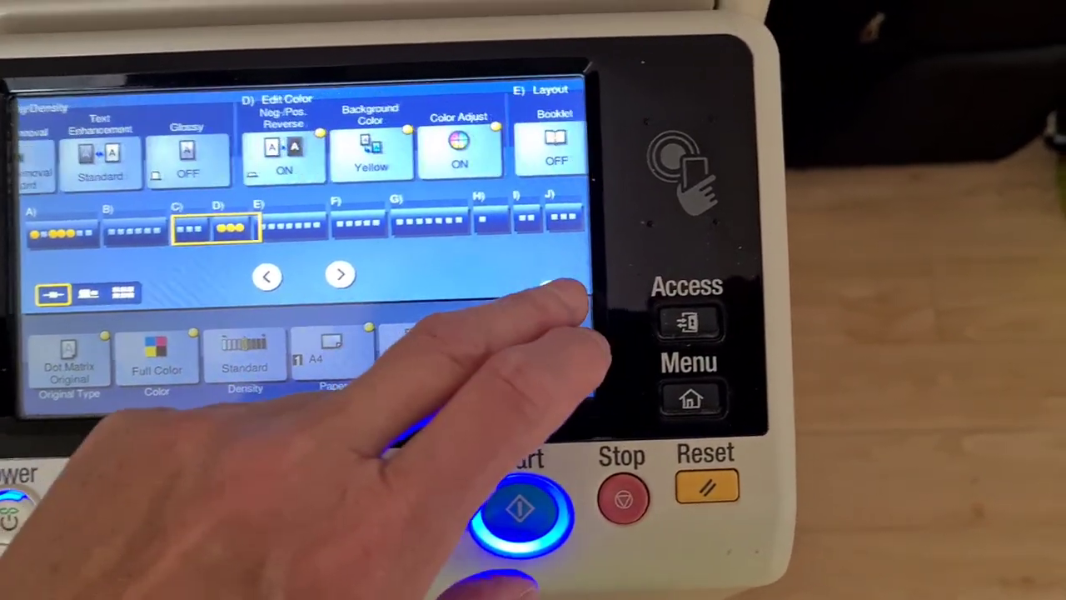
pyautogui.click(596, 266)
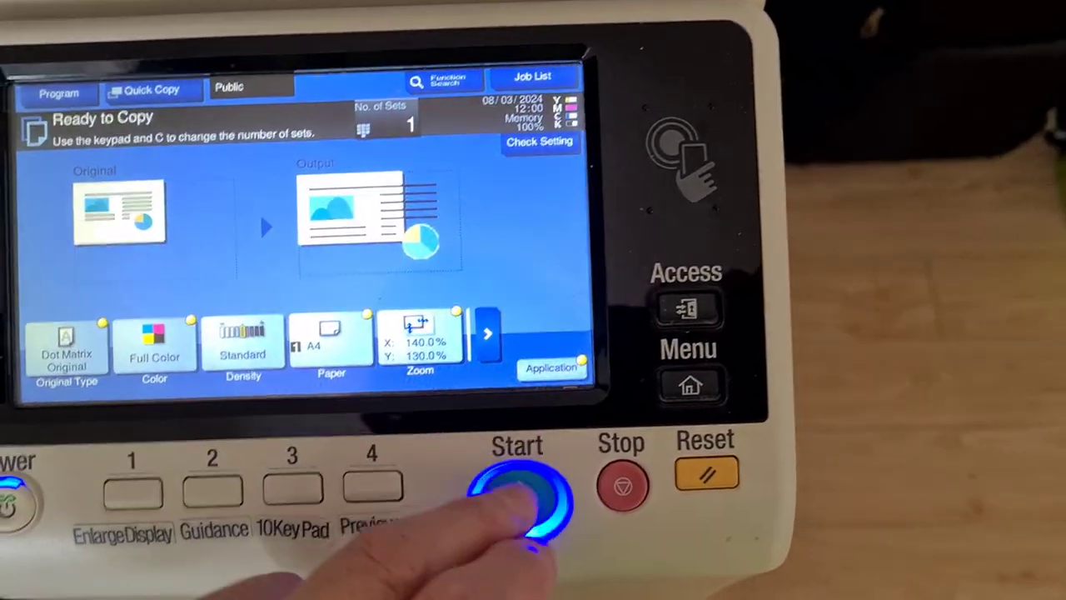
pyautogui.click(559, 481)
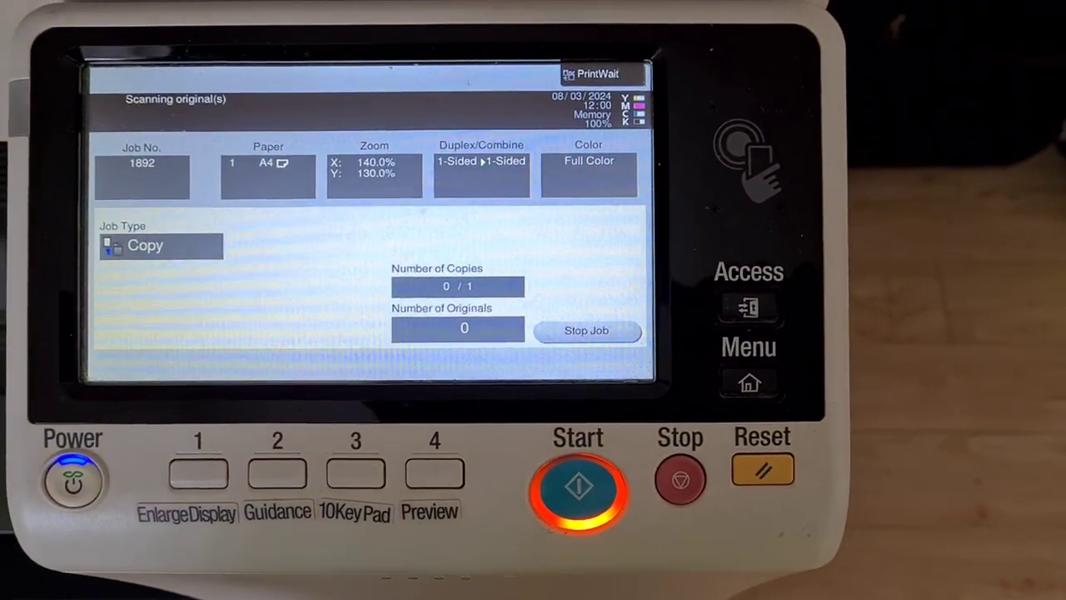
pyautogui.click(284, 333)
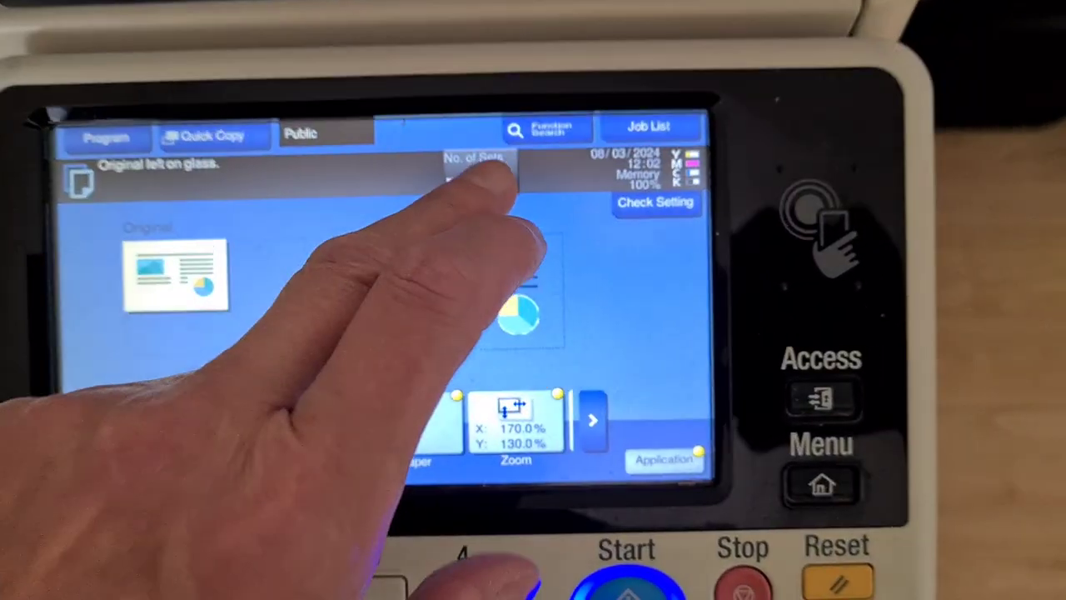
# Set the number of copy sets to 2
pyautogui.click(550, 143)
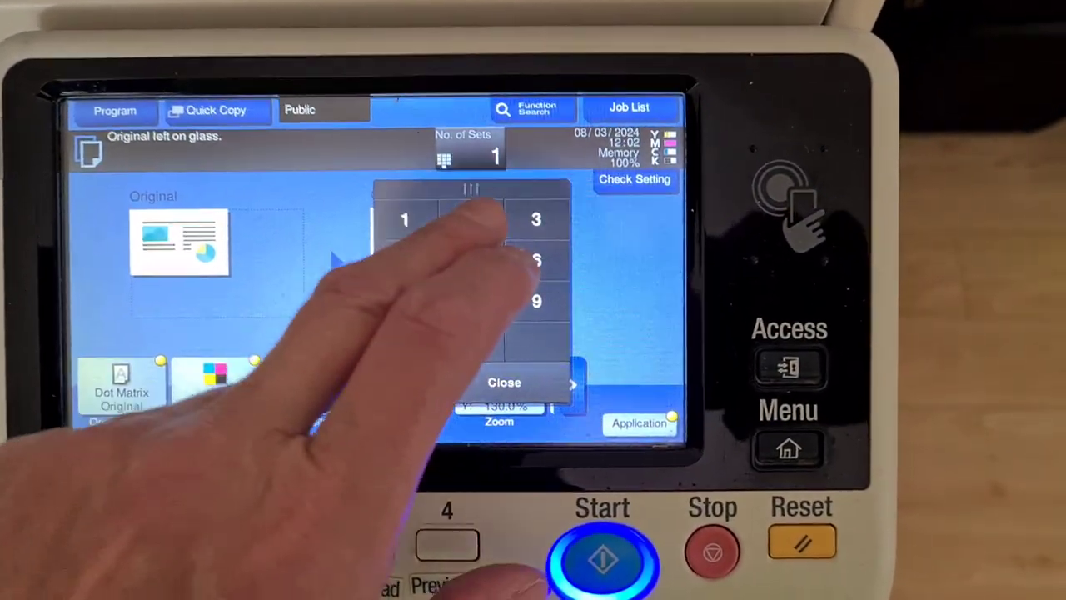
pyautogui.click(493, 225)
pyautogui.click(527, 385)
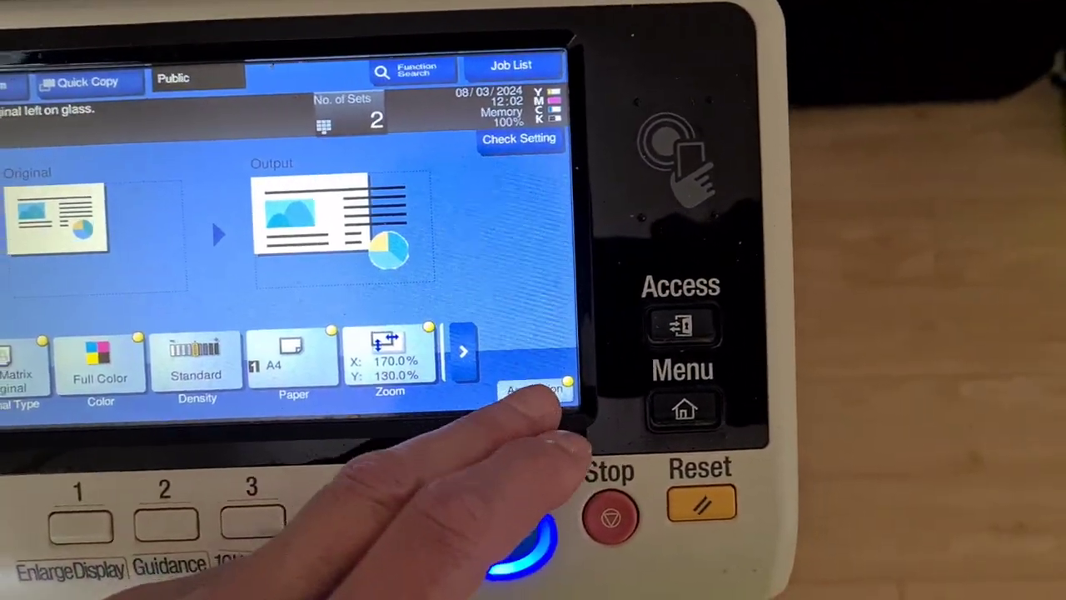
# Browse the metric original size choices in Original Settings without changing them
pyautogui.click(548, 386)
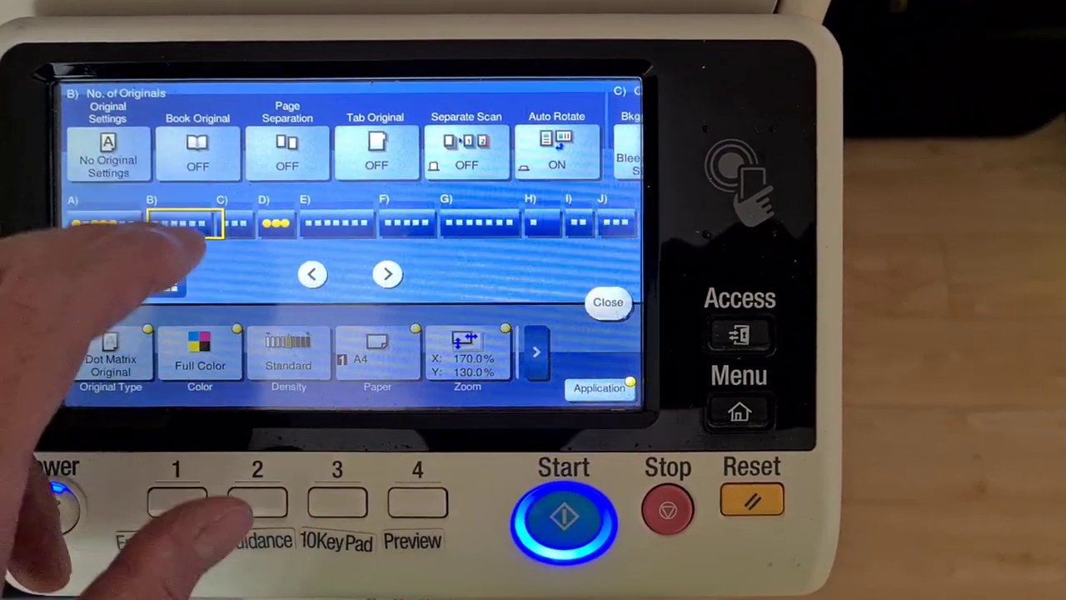
pyautogui.click(120, 156)
pyautogui.click(454, 229)
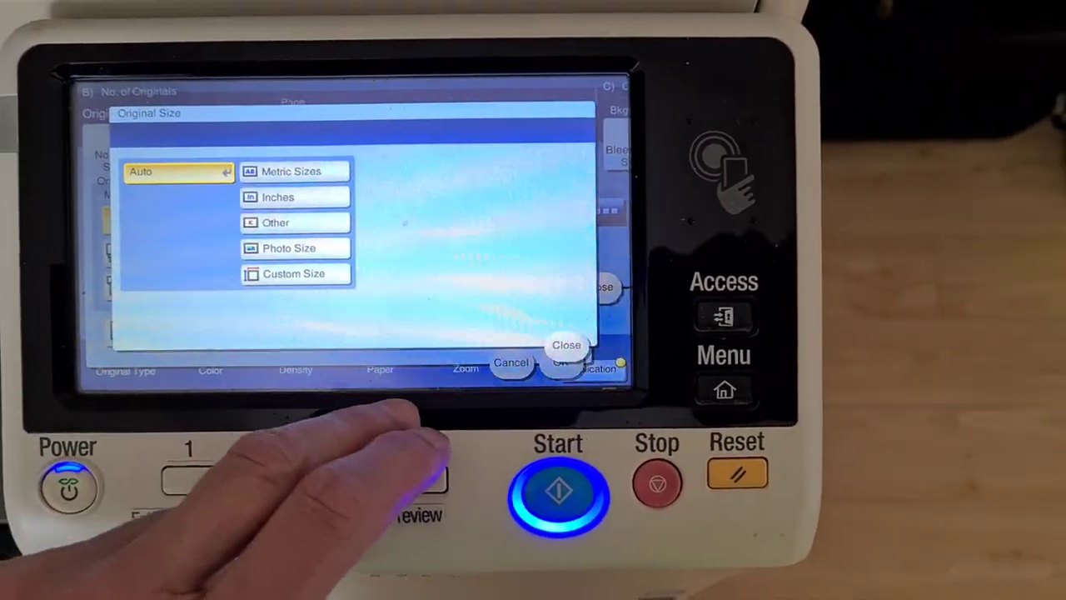
pyautogui.click(275, 173)
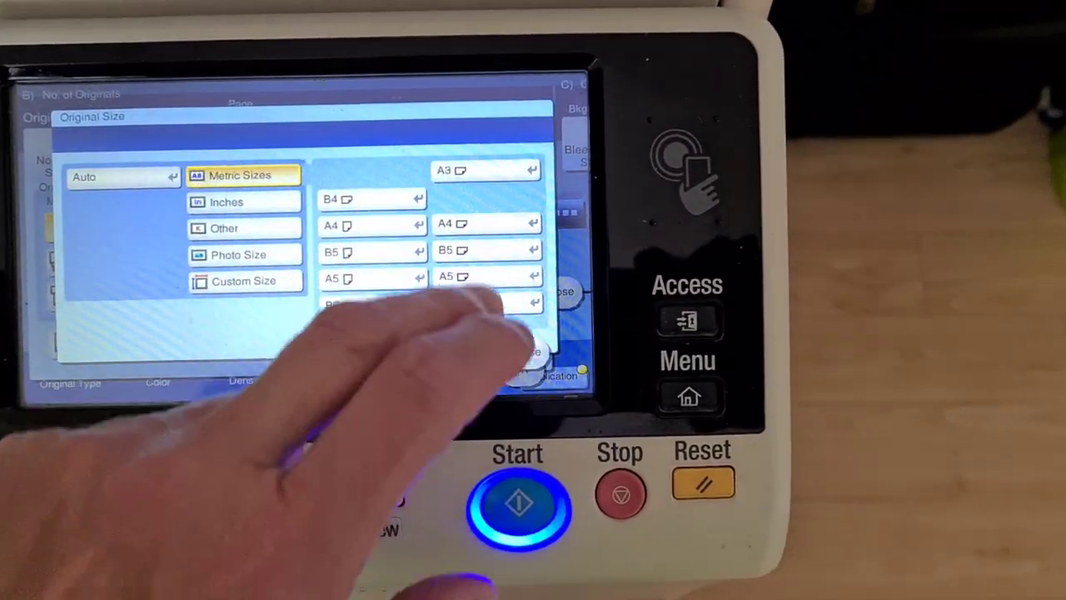
pyautogui.click(545, 352)
pyautogui.click(540, 371)
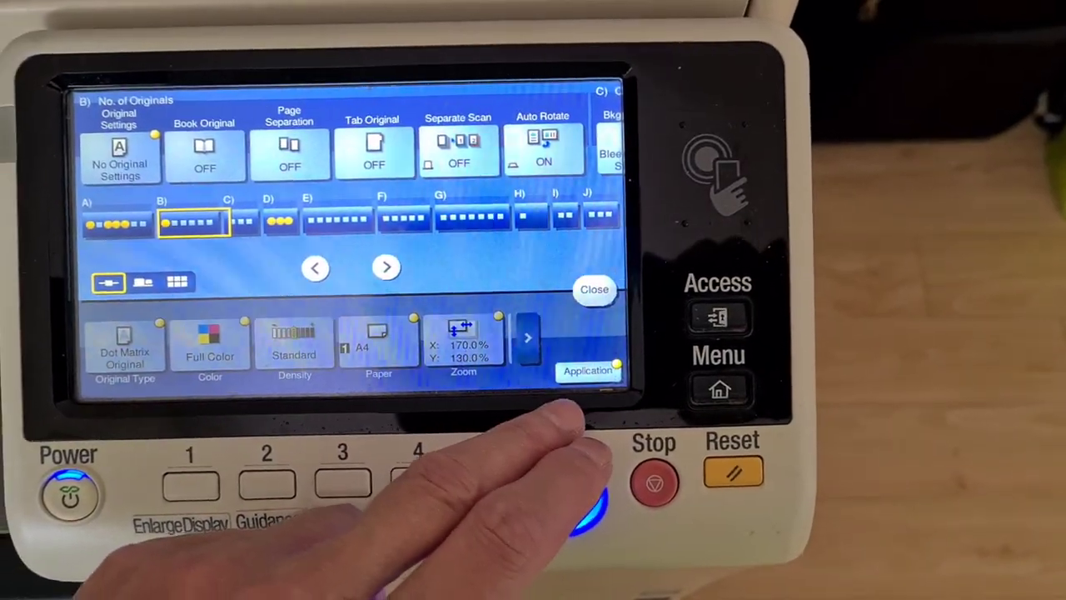
pyautogui.moveTo(512, 202); pyautogui.dragTo(208, 233)
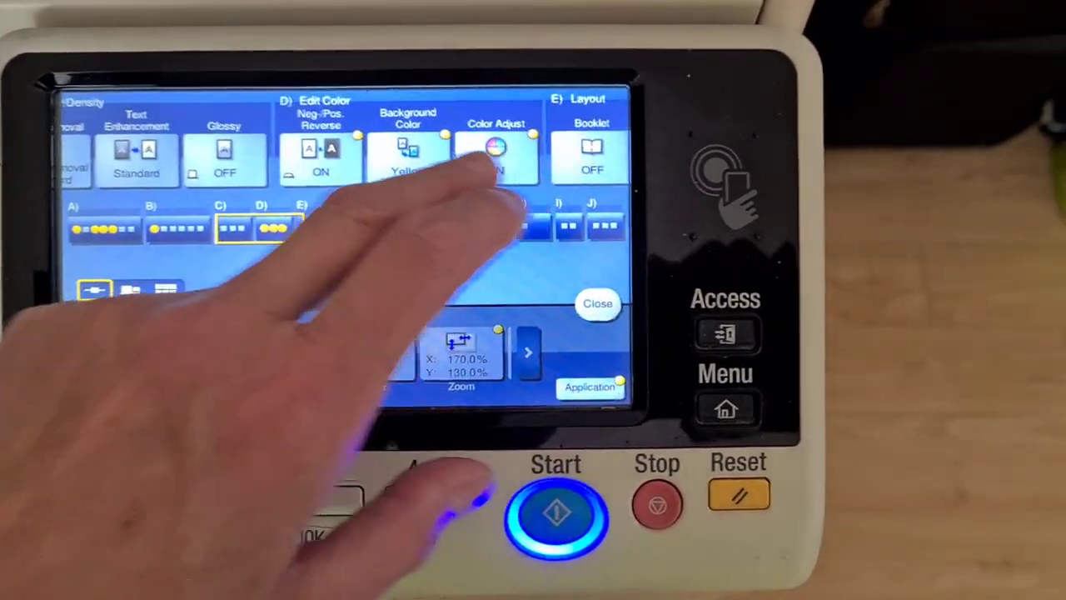
# Select and confirm the Mirror Image option among the extra functions
pyautogui.moveTo(511, 196); pyautogui.dragTo(237, 204)
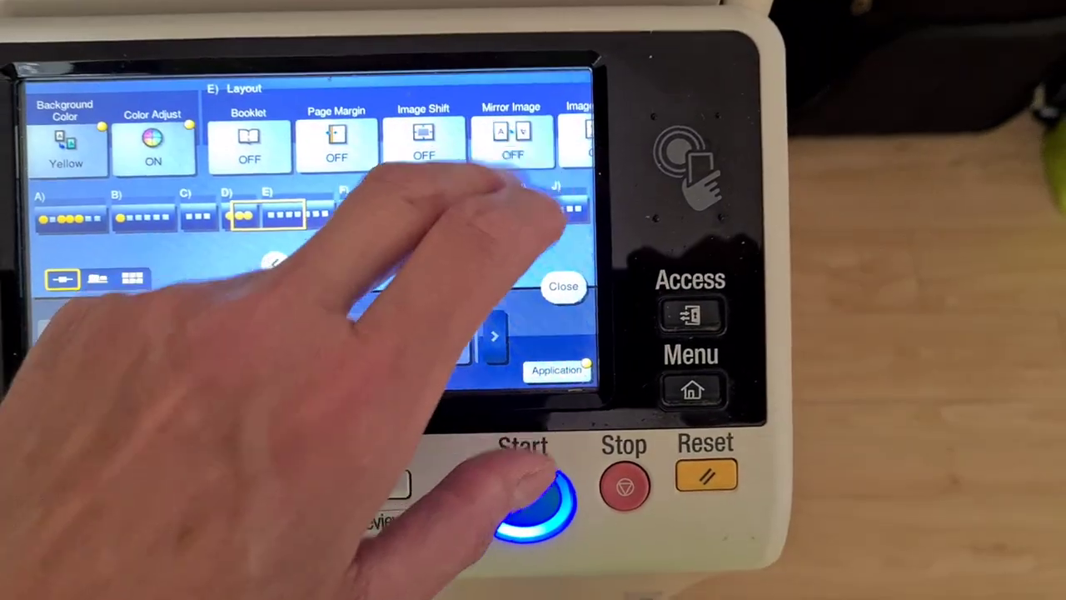
pyautogui.click(586, 150)
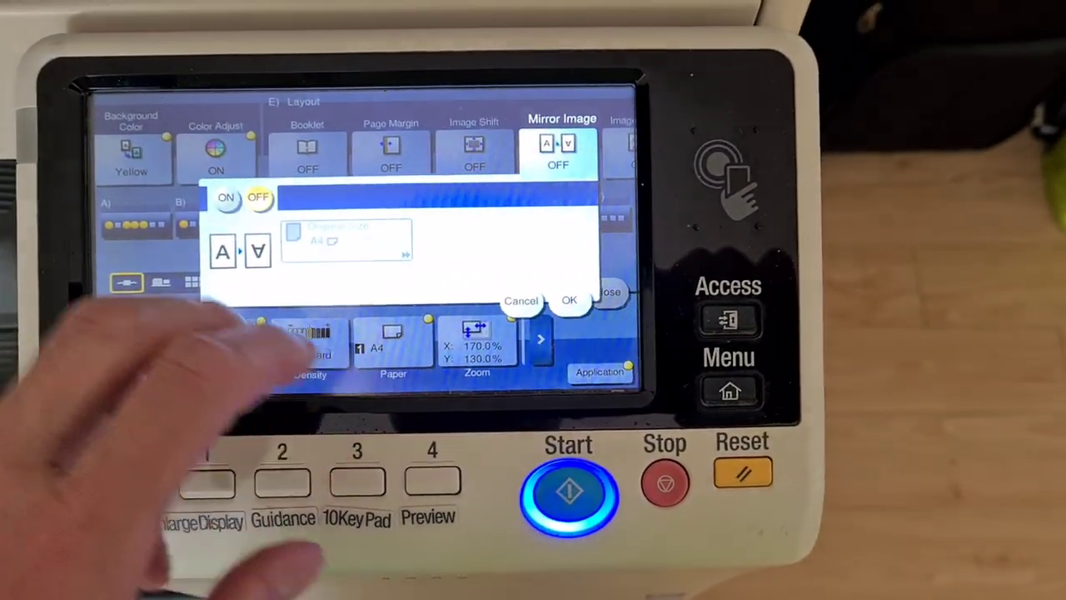
pyautogui.click(218, 188)
pyautogui.click(560, 290)
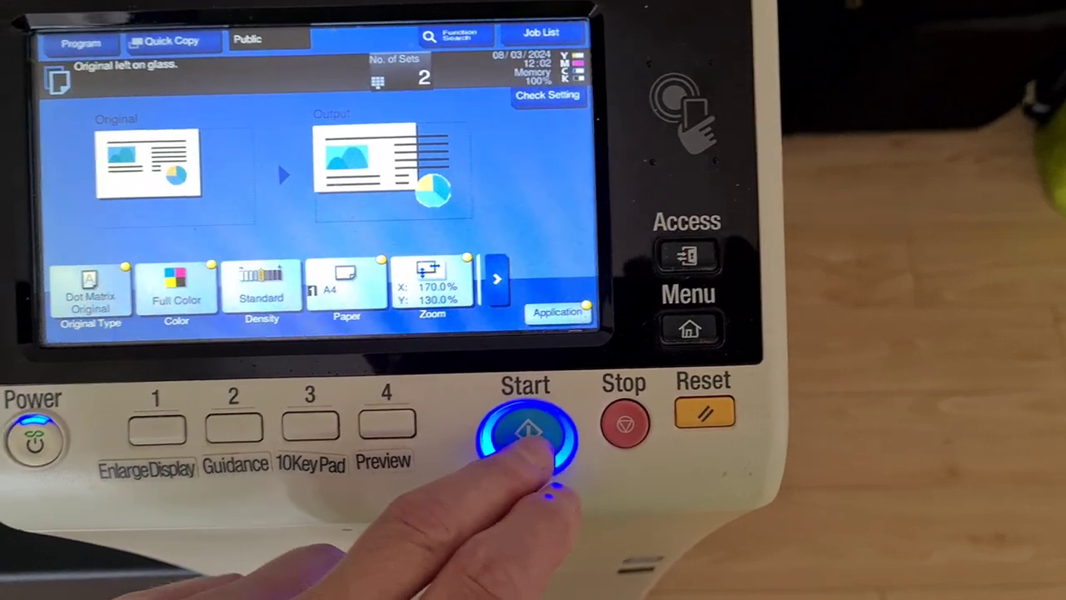
# Start copy job 1895 for 2 full-colour sets at X 170%/Y 130%
pyautogui.click(529, 433)
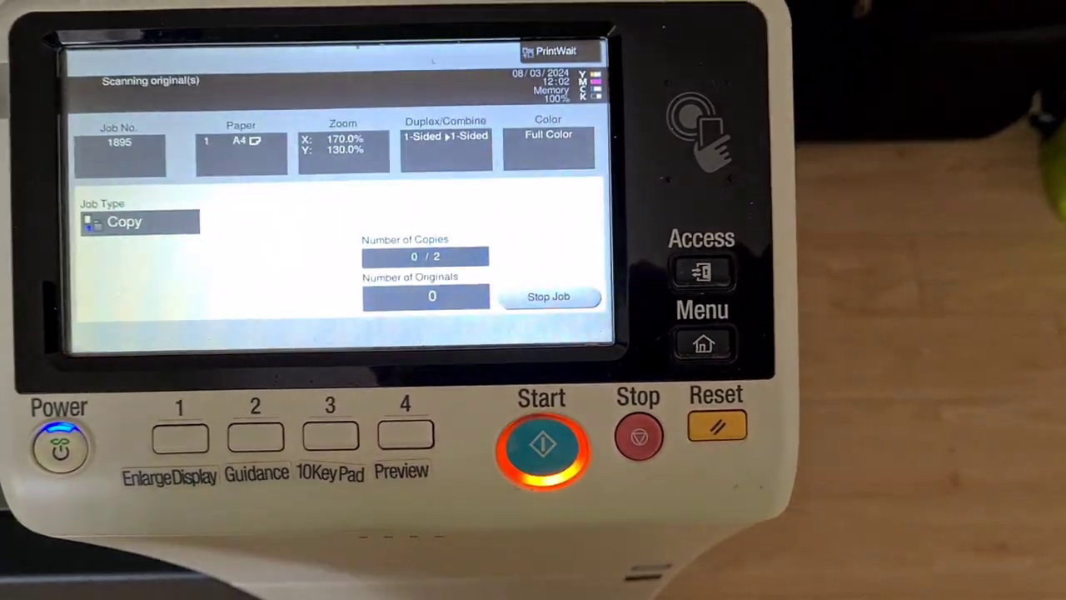